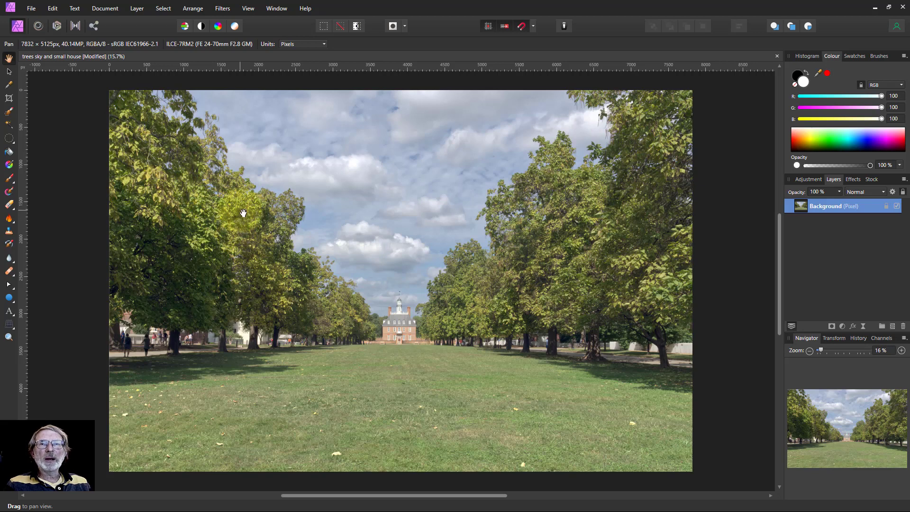
Step: Add a Black & White adjustment layer above the Background, briefly checking the Assistant settings
left_click(842, 327)
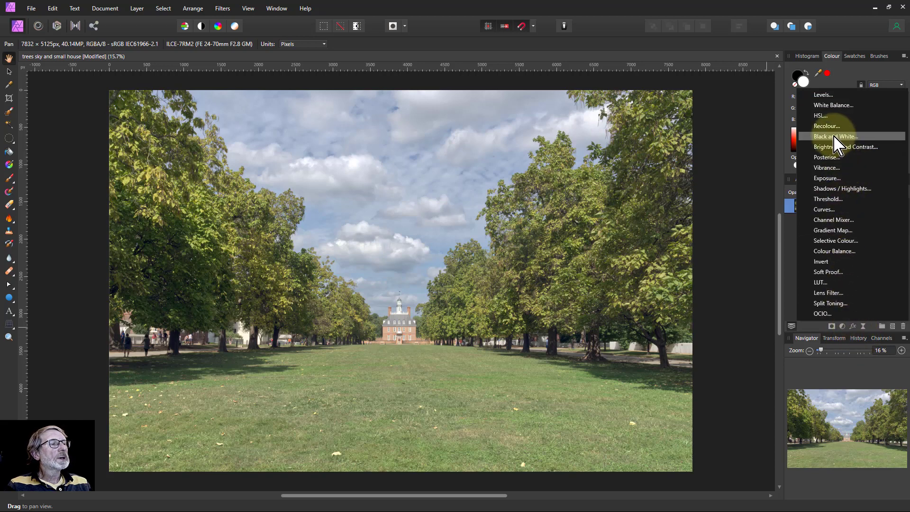
left_click(819, 147)
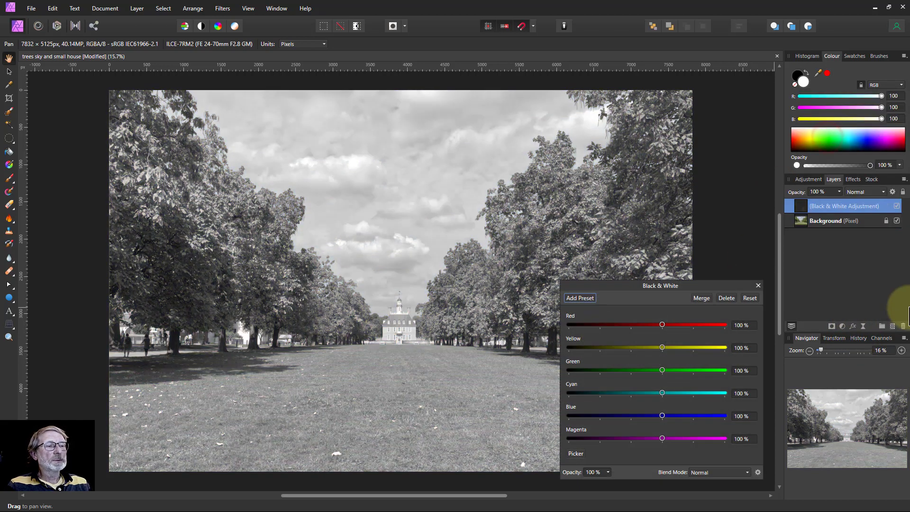
left_click(565, 27)
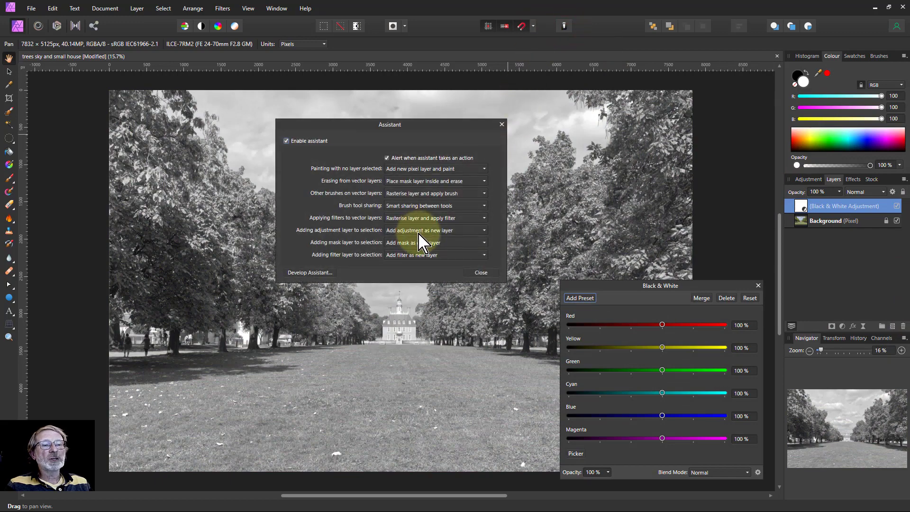
left_click(502, 124)
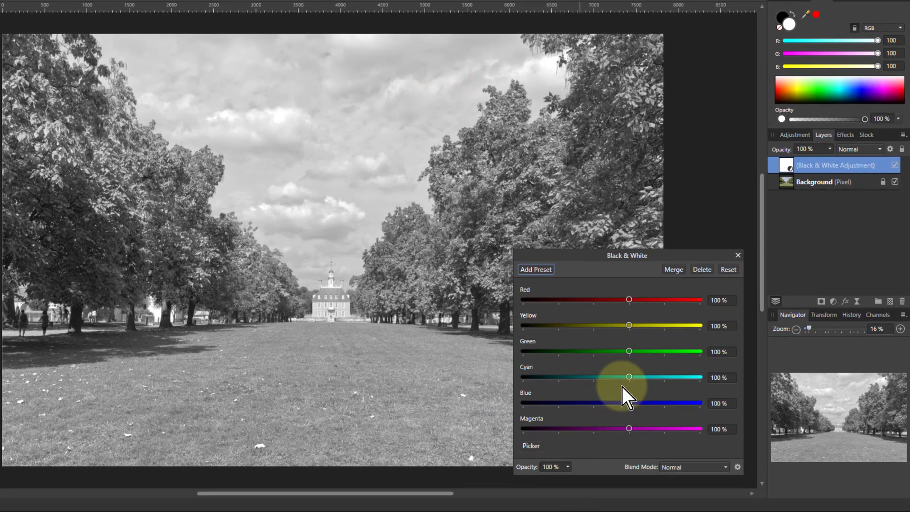
Step: Set Red, Yellow and Green to -200% and push Cyan far right in Black & White
mouse_move(630, 301)
left_mouse_down()
mouse_move(505, 312)
mouse_move(756, 313)
mouse_move(632, 313)
left_mouse_up()
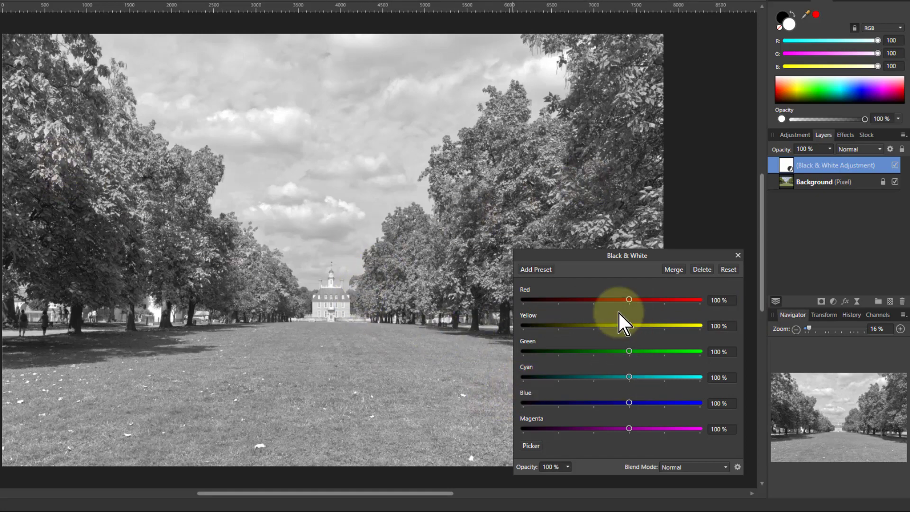
left_click_drag(628, 325, 490, 333)
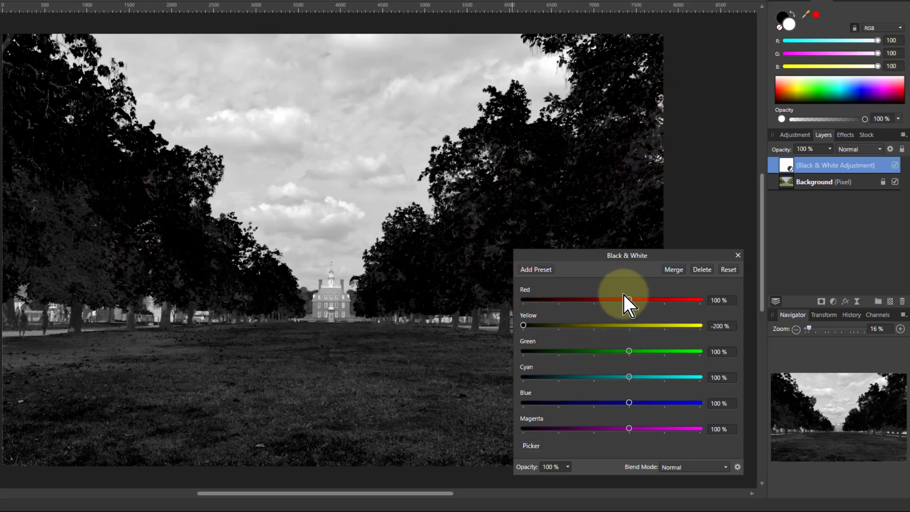
left_click_drag(628, 300, 479, 303)
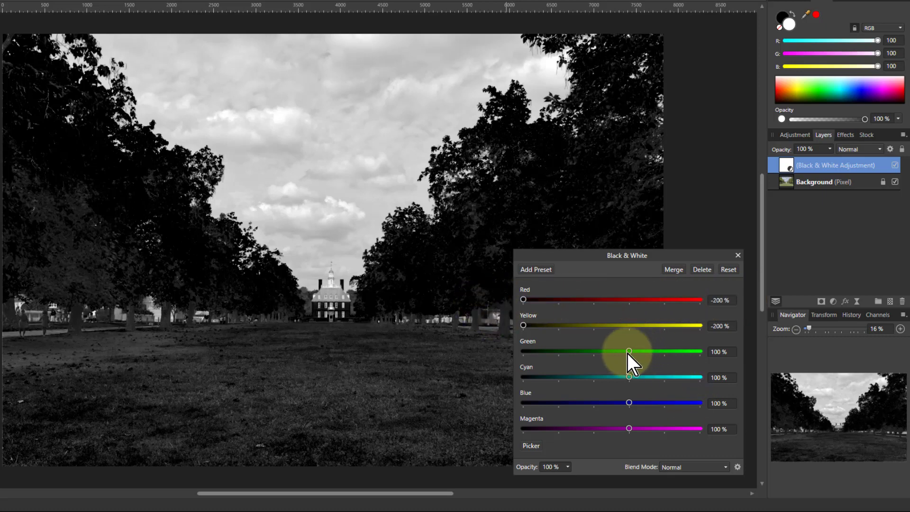
left_click_drag(627, 354, 507, 355)
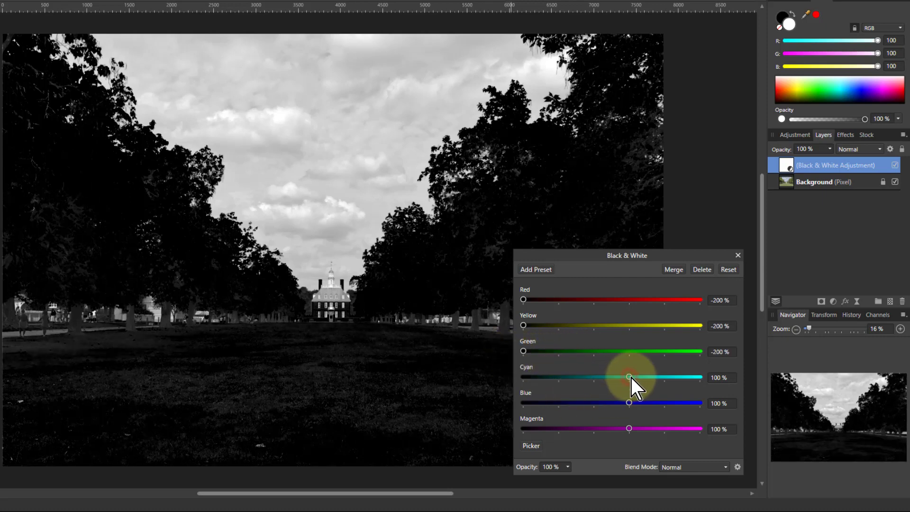
left_click_drag(630, 378, 693, 375)
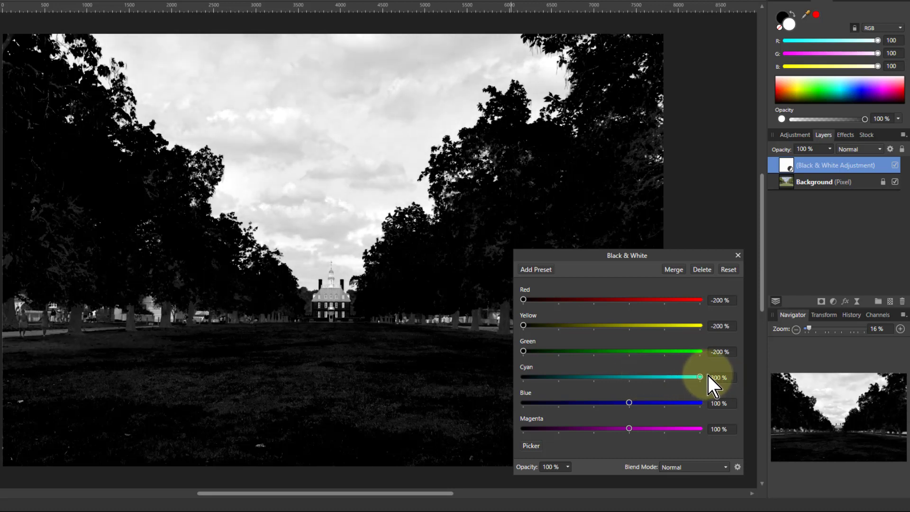
Step: Raise Blue to 300%, keep Magenta at 100%, and close the Black & White dialog
left_click_drag(629, 403, 706, 402)
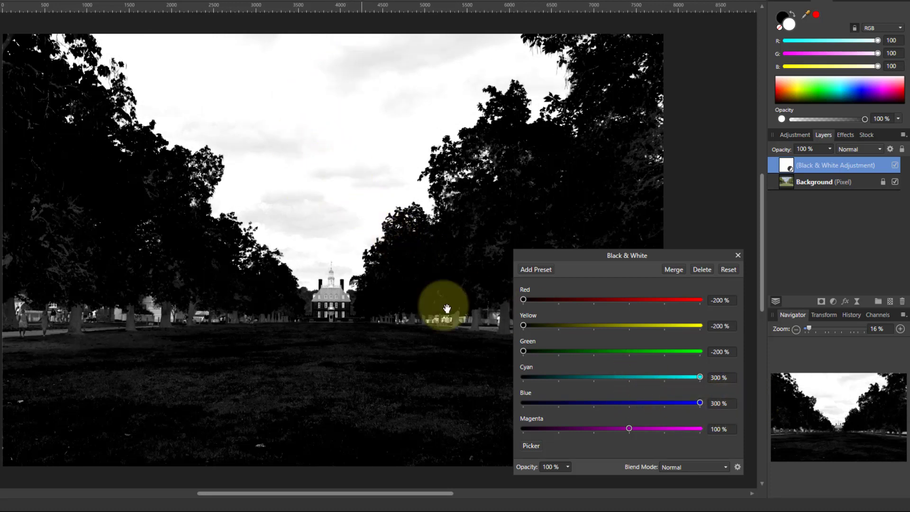
mouse_move(628, 428)
left_mouse_down()
mouse_move(513, 428)
mouse_move(652, 430)
mouse_move(510, 425)
mouse_move(763, 416)
mouse_move(628, 441)
left_mouse_up()
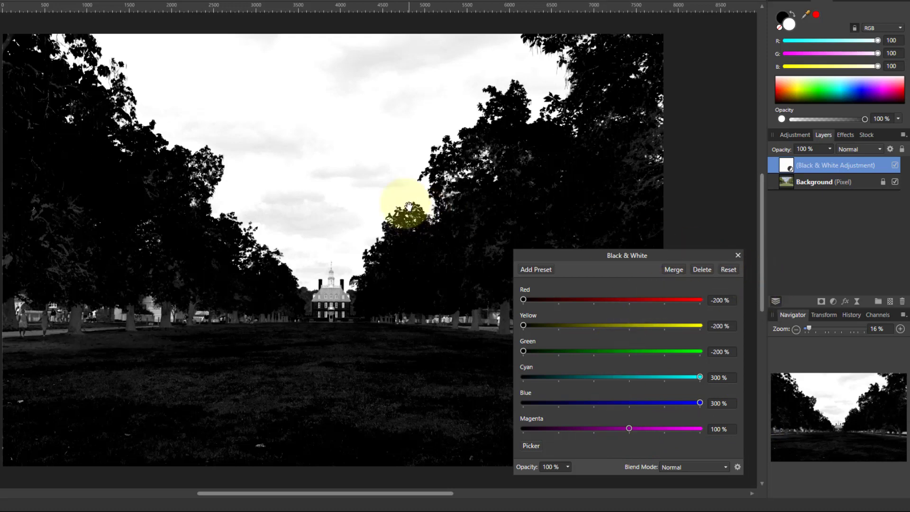
left_click(738, 256)
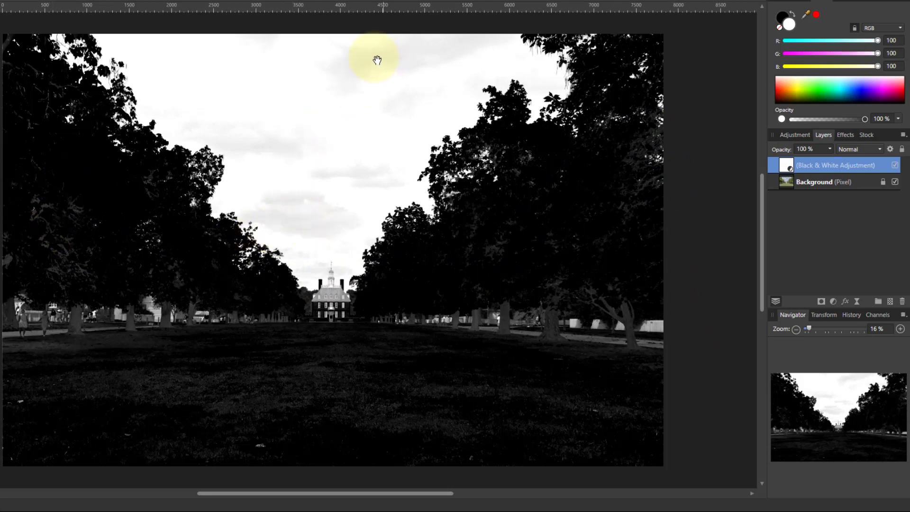
Step: Add a Curves adjustment, dragging the black point right and the white point left
left_click(833, 302)
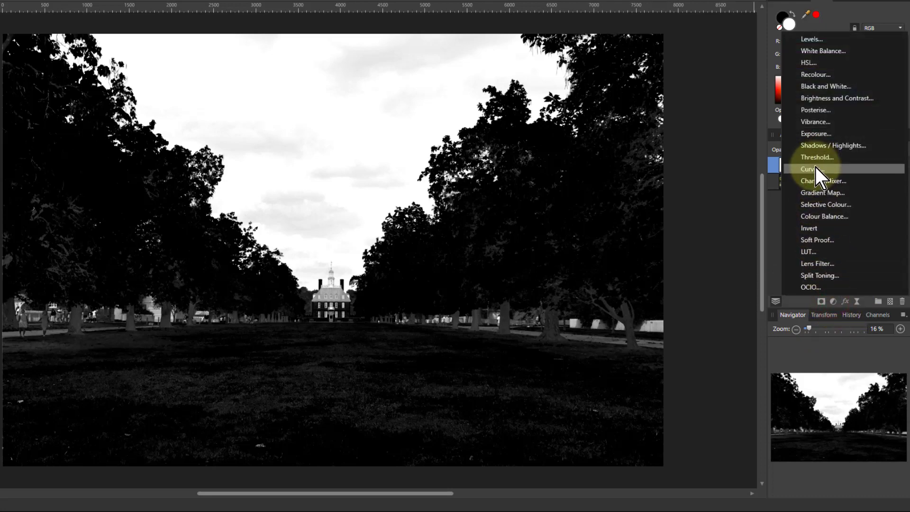
left_click(815, 169)
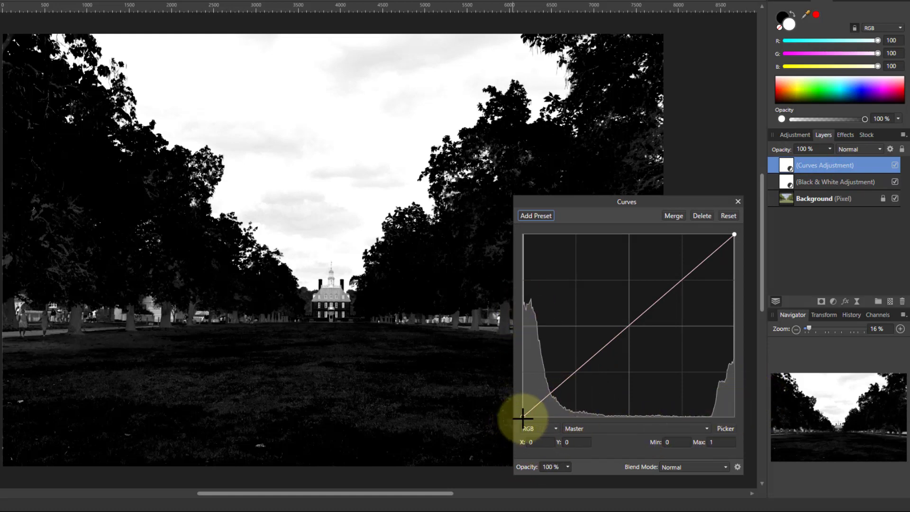
left_click_drag(525, 419, 544, 427)
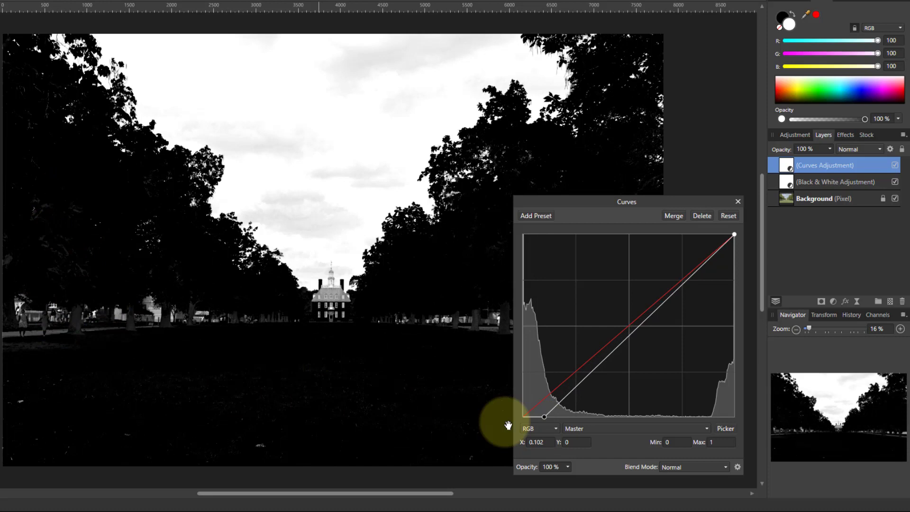
left_click_drag(546, 417, 602, 423)
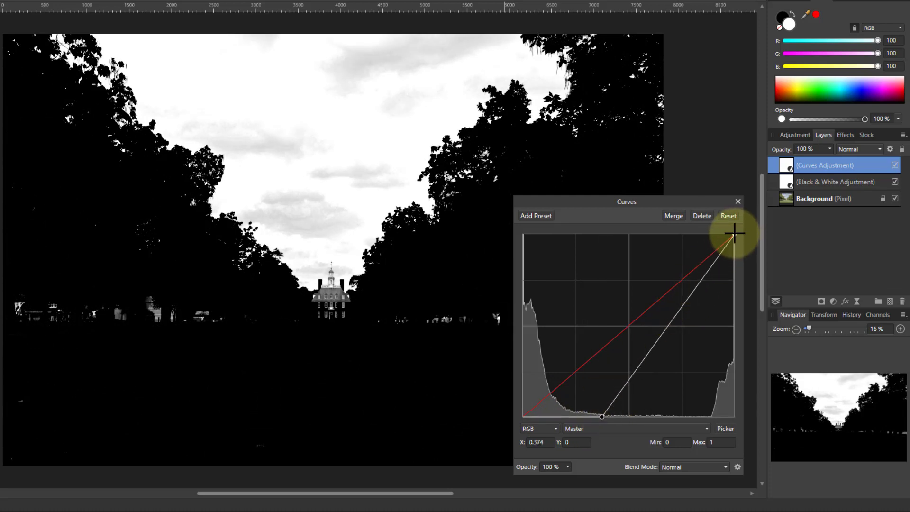
left_click_drag(734, 234, 711, 234)
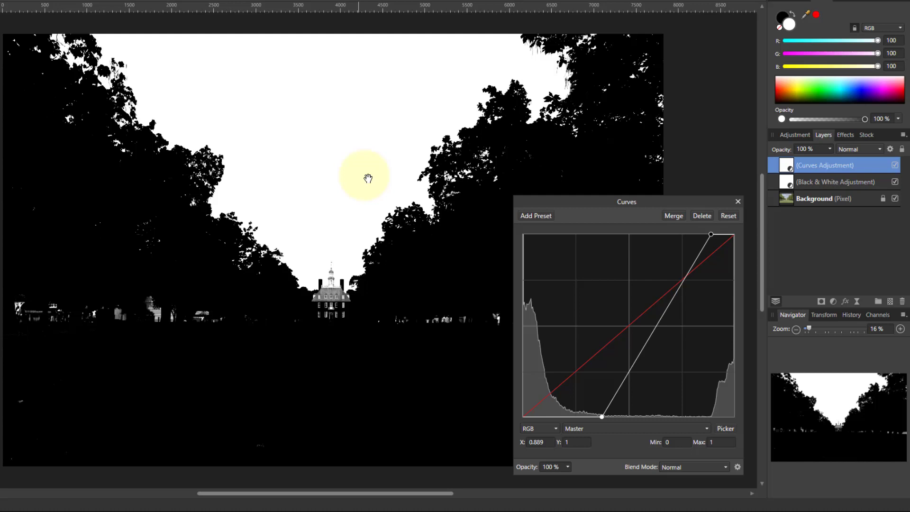
Step: Add a mid-curve point and bend it for stronger contrast, then close the Curves dialog
left_click(650, 333)
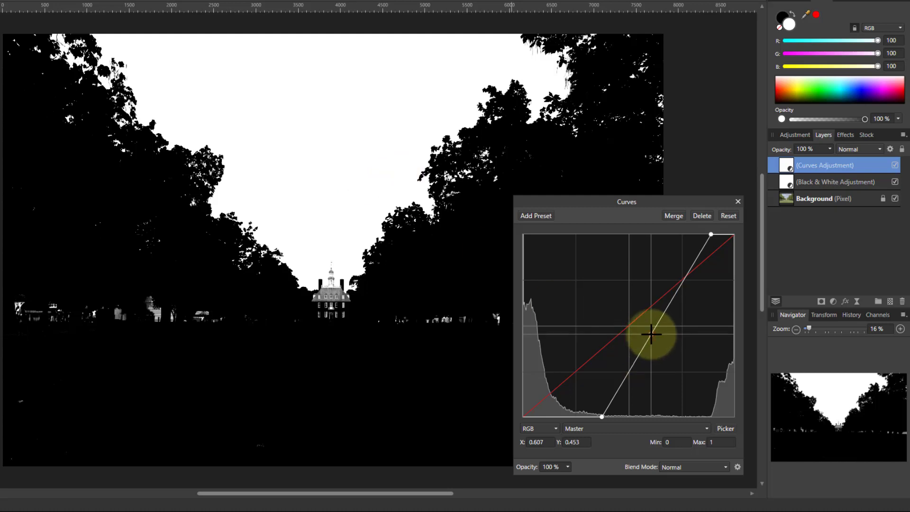
left_click_drag(651, 333, 668, 341)
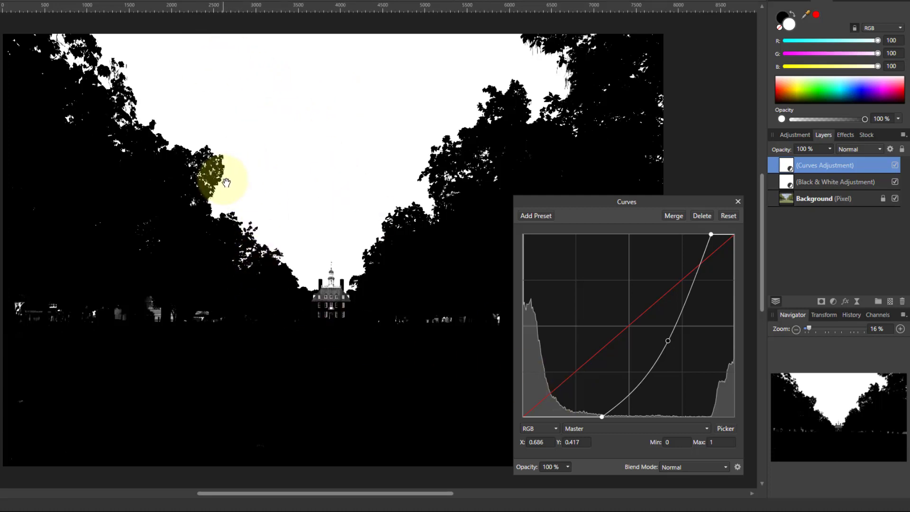
scroll(199, 148, "up", 10)
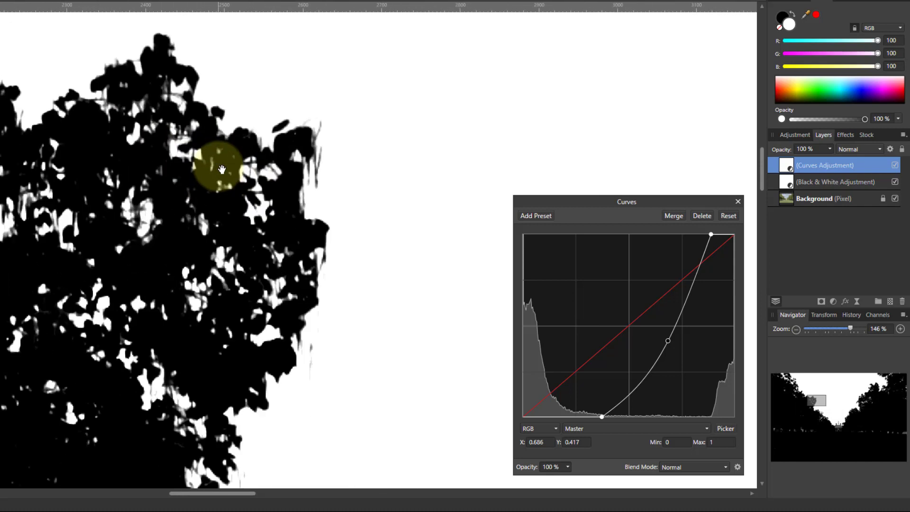
scroll(220, 157, "up", 3)
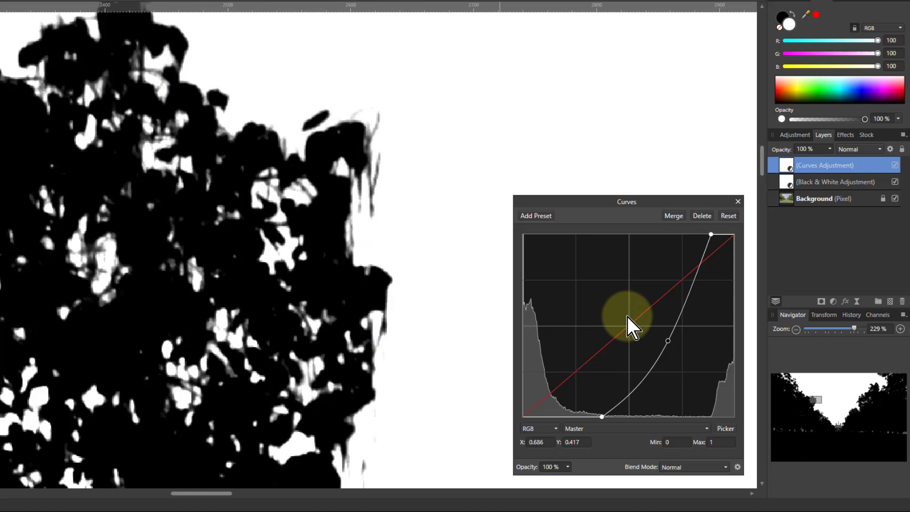
key("ctrl+0")
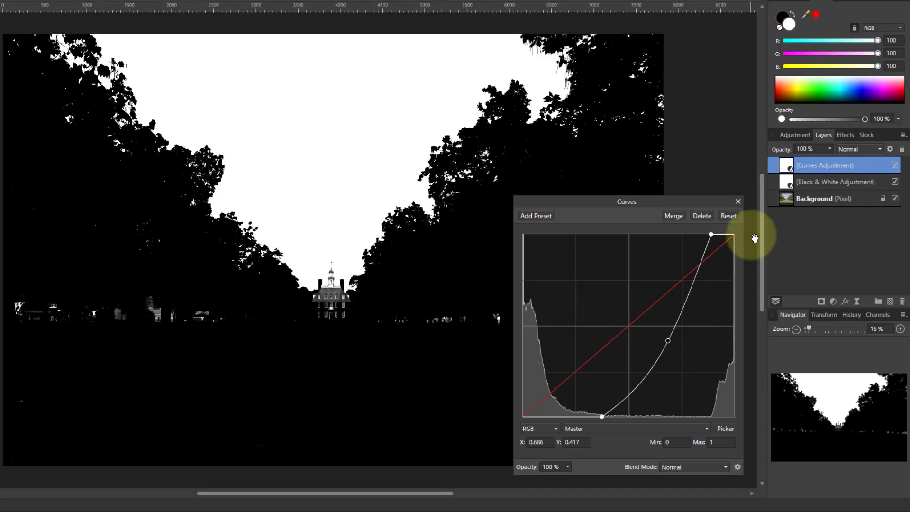
left_click(737, 202)
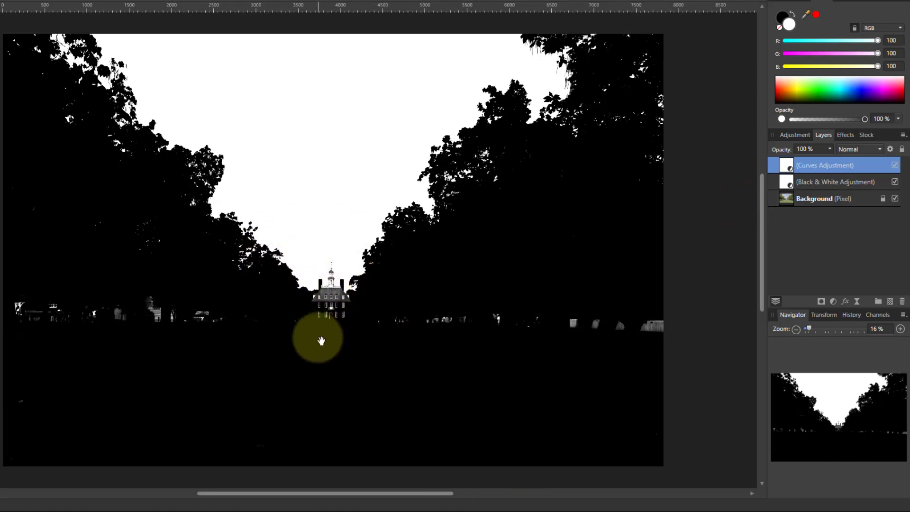
Step: Hide the Curves and Black & White adjustment layers to reveal the colour photo
scroll(332, 299, "up", 8)
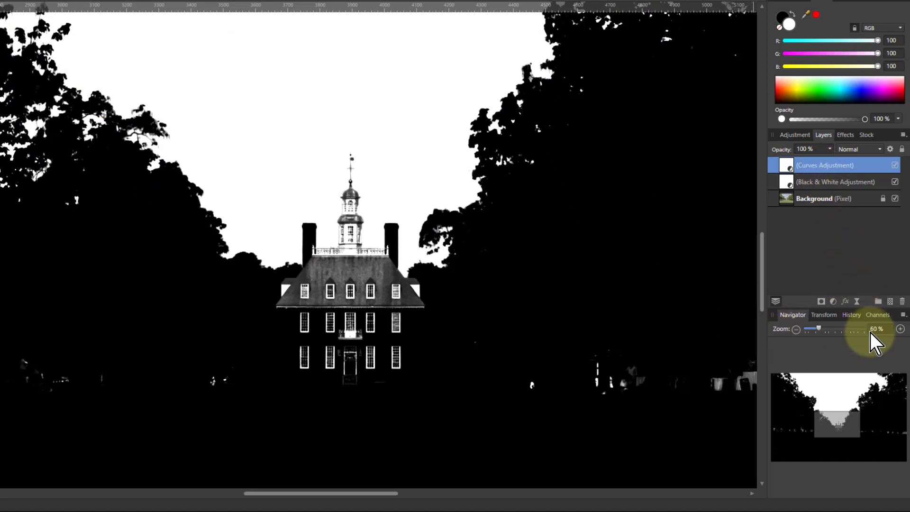
left_click(894, 165)
left_click(895, 181)
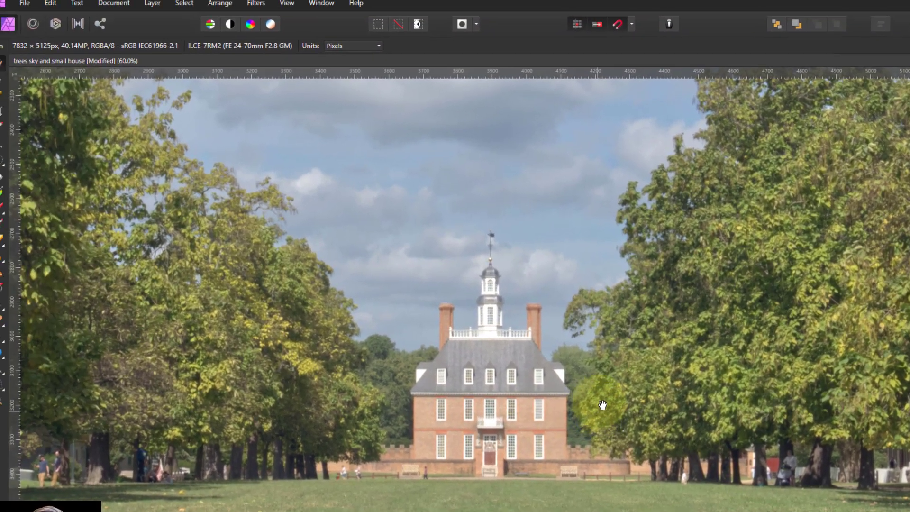
Step: Paint a Selection Brush selection over the cupola, roof, lower facade and surrounding trees
left_click(10, 136)
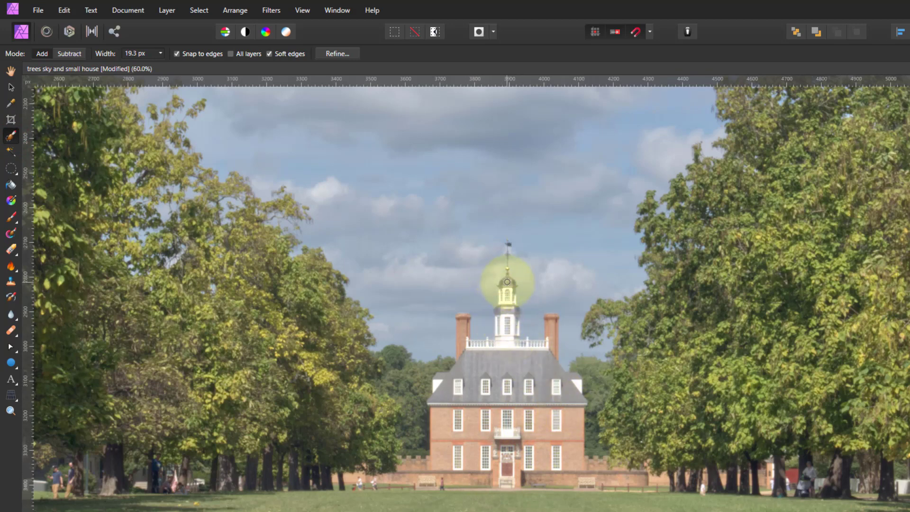
left_click_drag(507, 355, 506, 357)
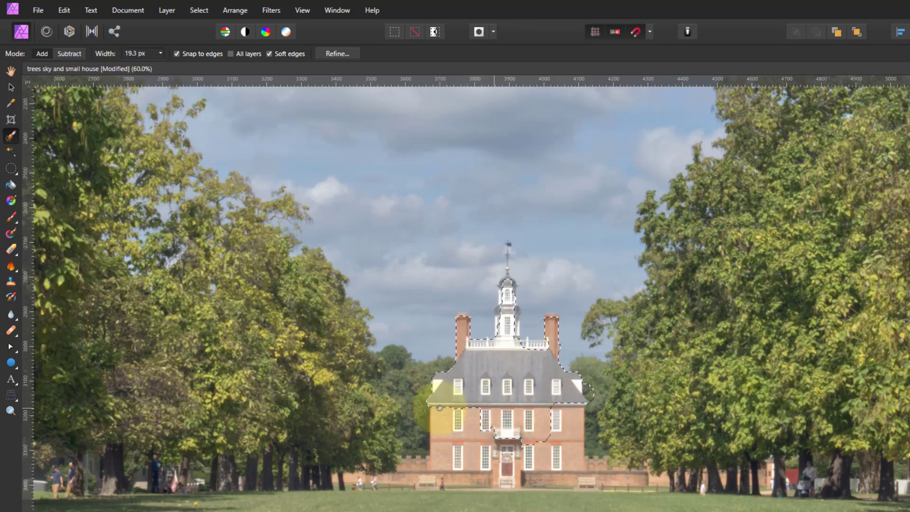
mouse_move(554, 465)
left_mouse_down()
mouse_move(507, 449)
mouse_move(486, 418)
mouse_move(466, 452)
left_mouse_up()
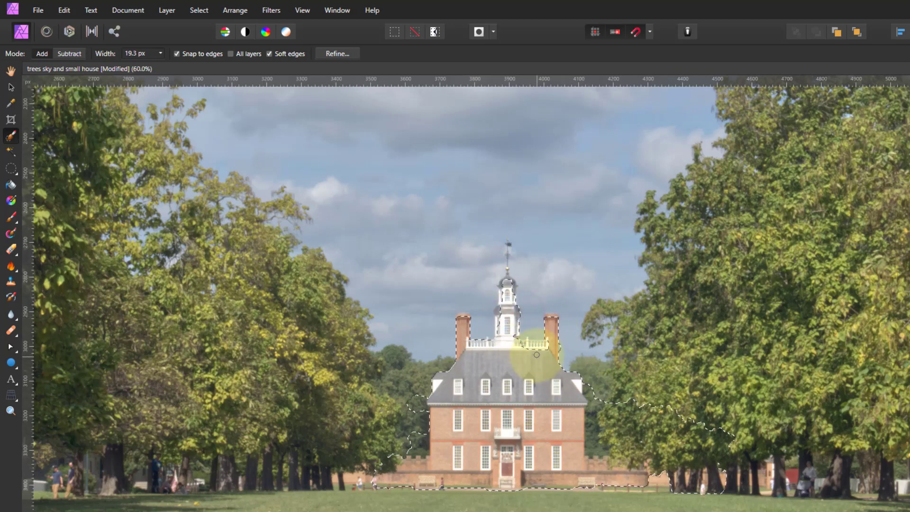
mouse_move(481, 355)
left_mouse_down()
mouse_move(506, 293)
mouse_move(506, 253)
mouse_move(505, 288)
left_mouse_up()
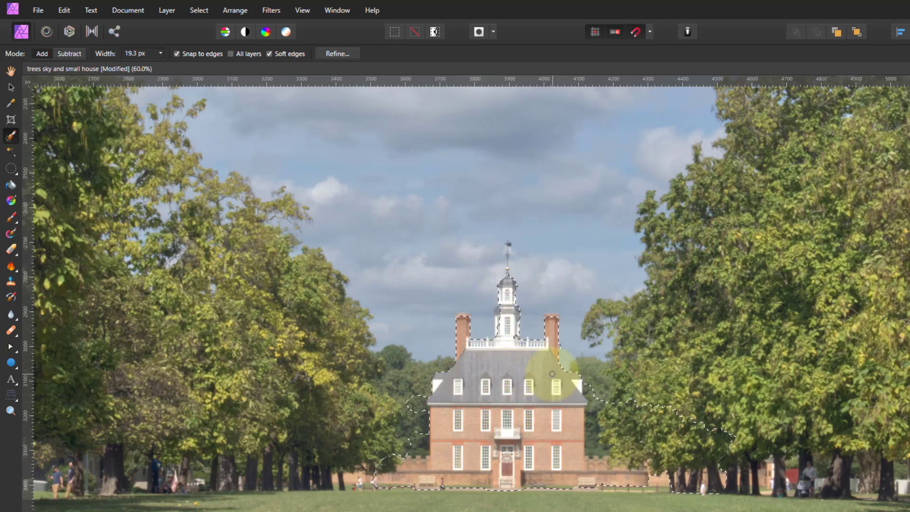
left_click(502, 305)
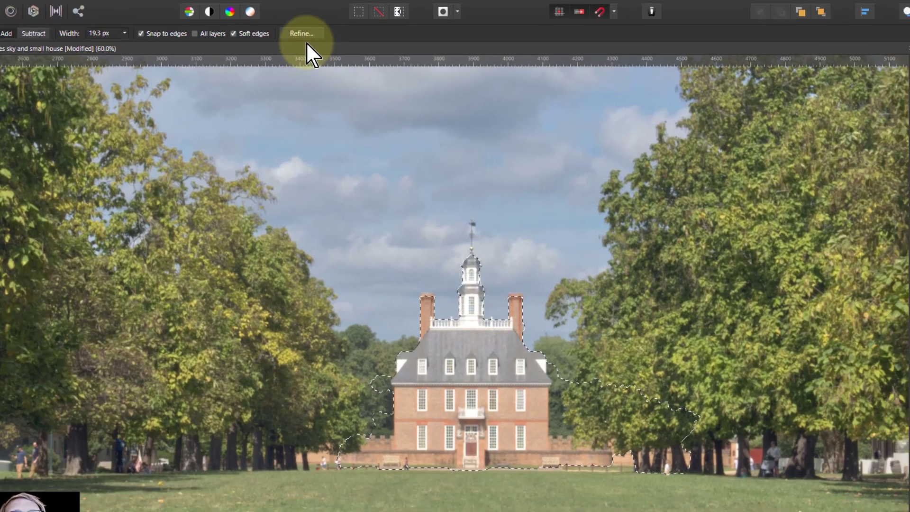
Step: In Refine, paint matte edges at 24 px over the weathervane, cupola window and right chimney
left_click(337, 54)
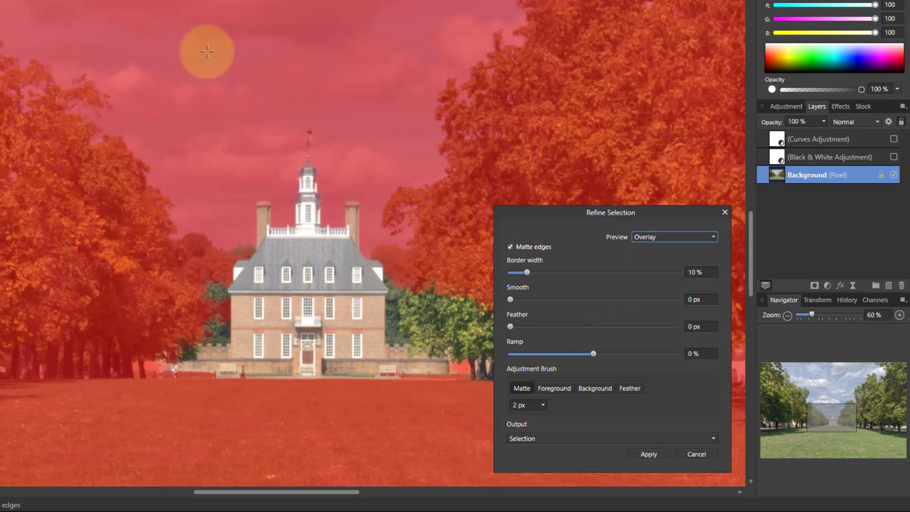
scroll(308, 166, "up", 4)
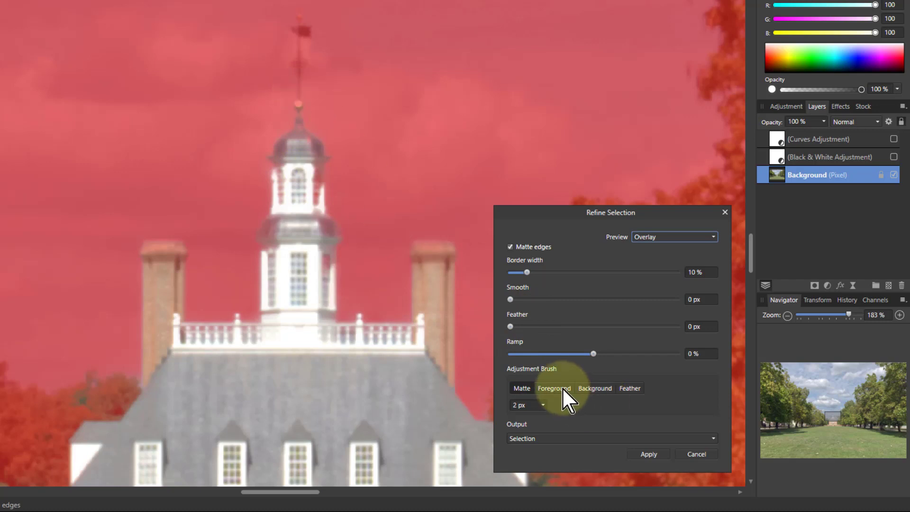
left_click(519, 387)
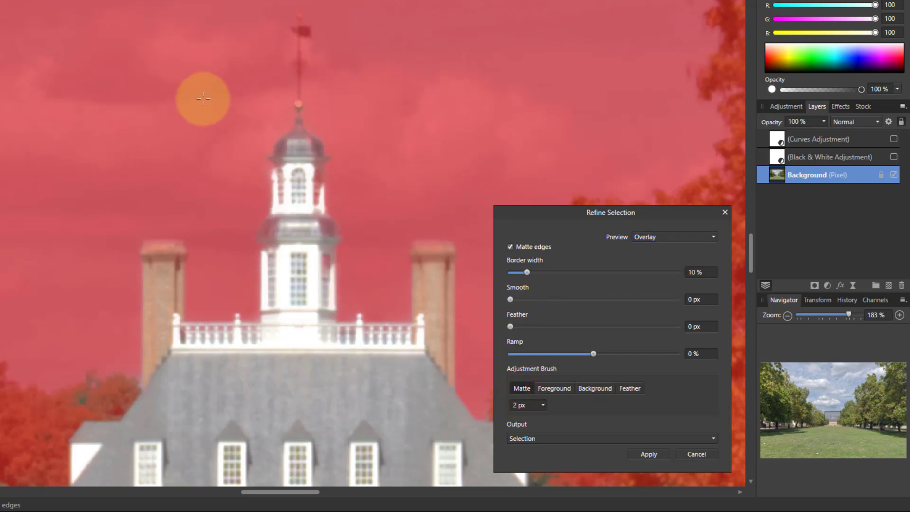
key("bracketright")
key("bracketright")
key("bracketright")
key("bracketright")
key("bracketright")
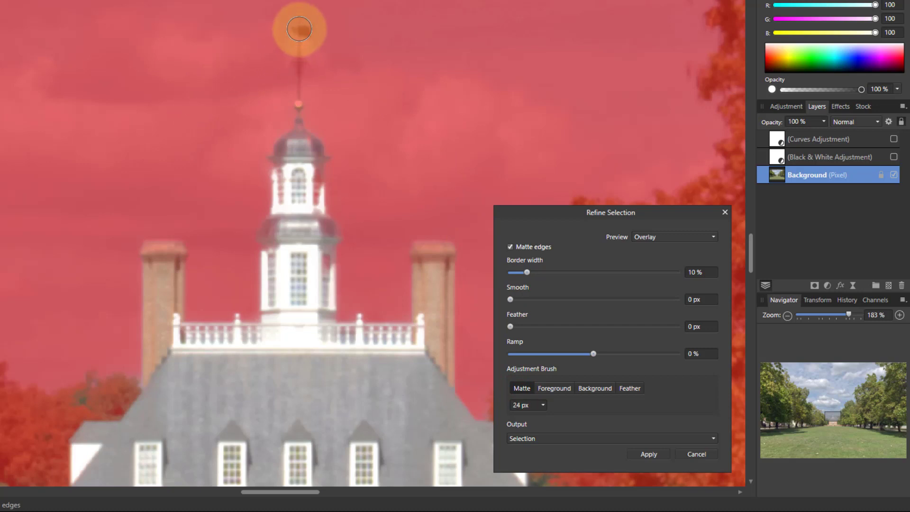
left_click_drag(301, 29, 300, 136)
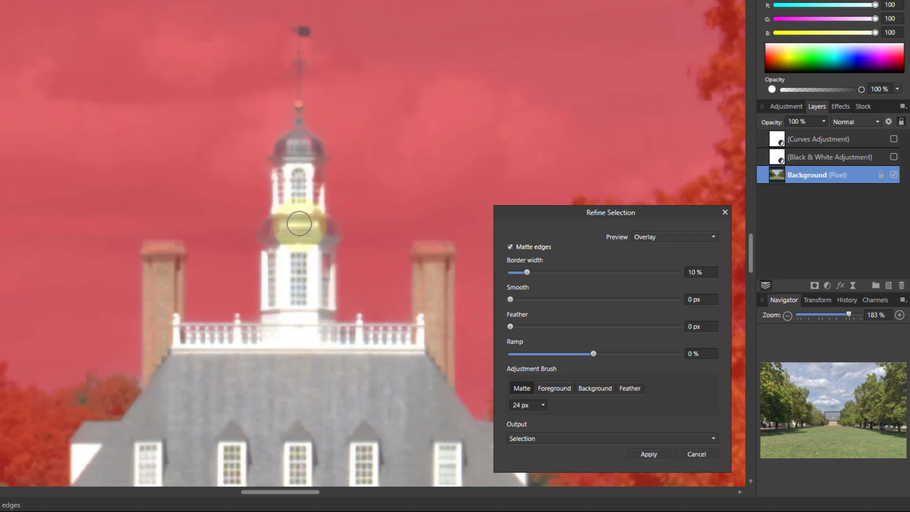
left_click(307, 182)
left_click(307, 173)
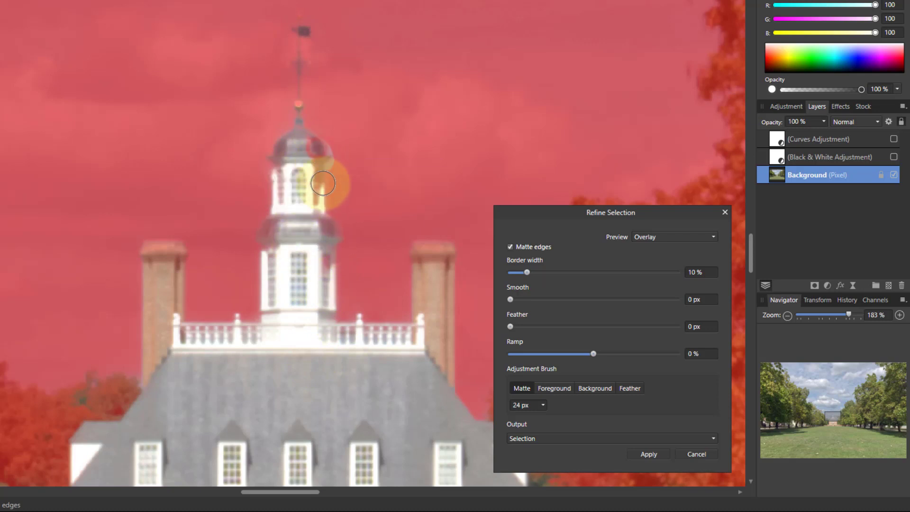
left_click(440, 290)
left_click(448, 308)
Step: Mark the cupola dome, band and lower window as foreground and apply the refinement
left_click(551, 388)
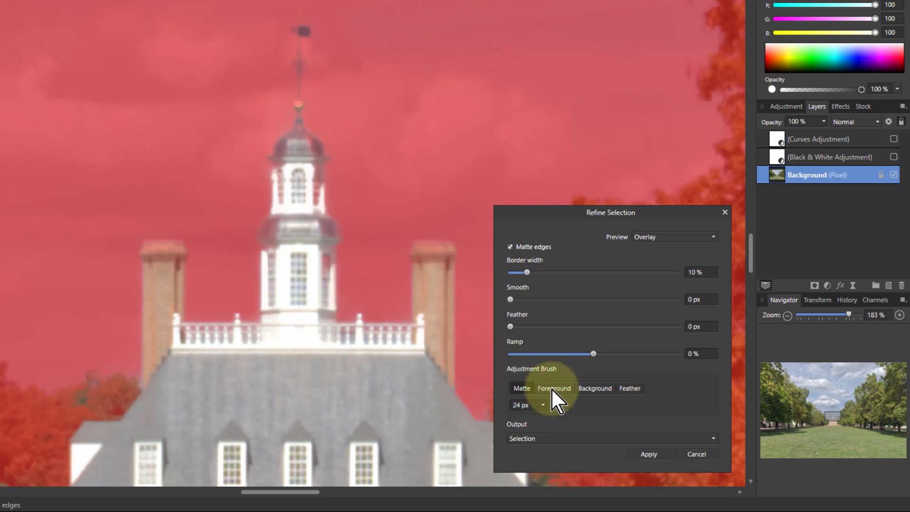
mouse_move(298, 223)
left_mouse_down()
mouse_move(302, 179)
mouse_move(291, 239)
mouse_move(296, 229)
left_mouse_up()
mouse_move(299, 163)
left_mouse_down()
mouse_move(306, 158)
mouse_move(298, 217)
mouse_move(292, 209)
left_mouse_up()
mouse_move(314, 264)
left_mouse_down()
mouse_move(319, 237)
mouse_move(309, 228)
mouse_move(279, 234)
left_mouse_up()
left_click_drag(299, 283, 282, 234)
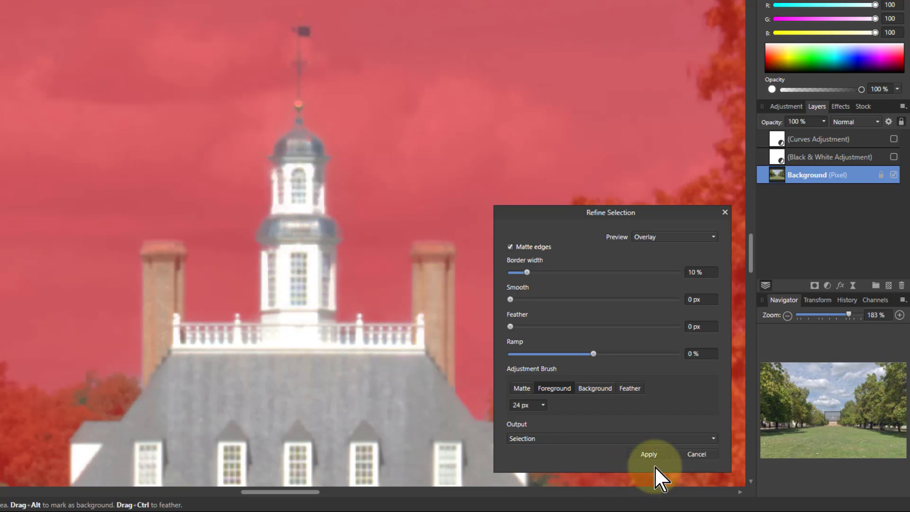
left_click(649, 454)
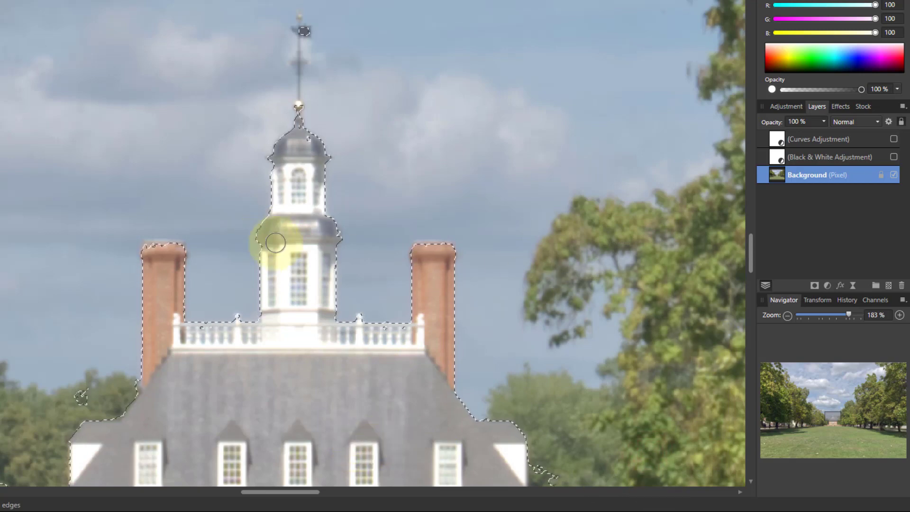
Step: Fill the selection with a black Fill layer and re-enable the Curves and Black & White adjustments
scroll(329, 299, "down", 5)
scroll(342, 307, "down", 10)
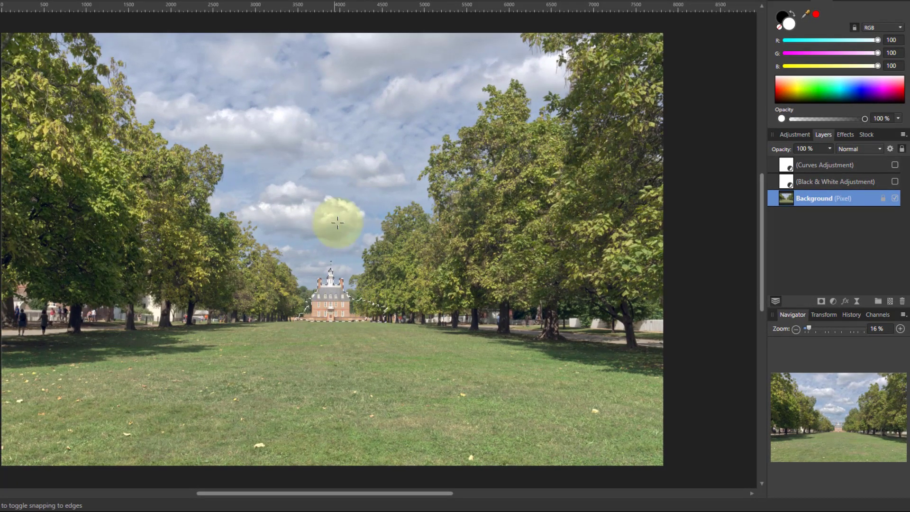
left_click(792, 164)
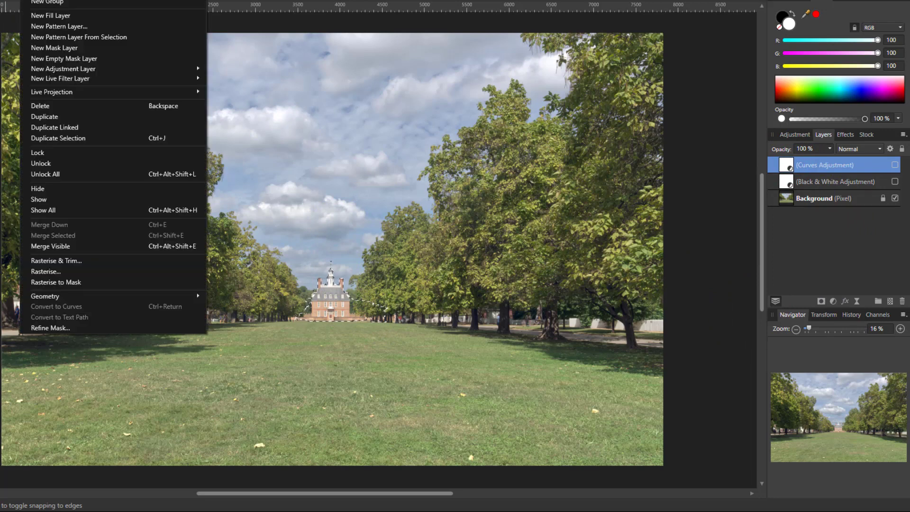
left_click(49, 19)
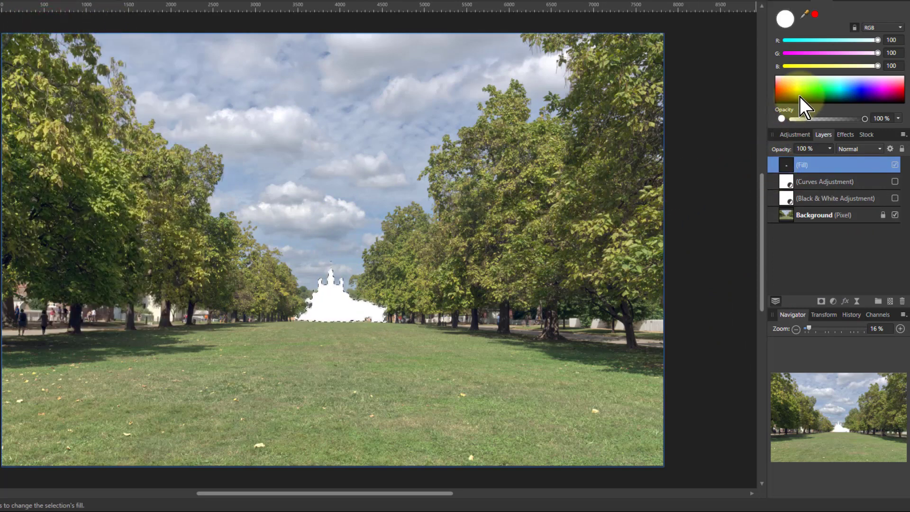
left_click_drag(811, 90, 811, 147)
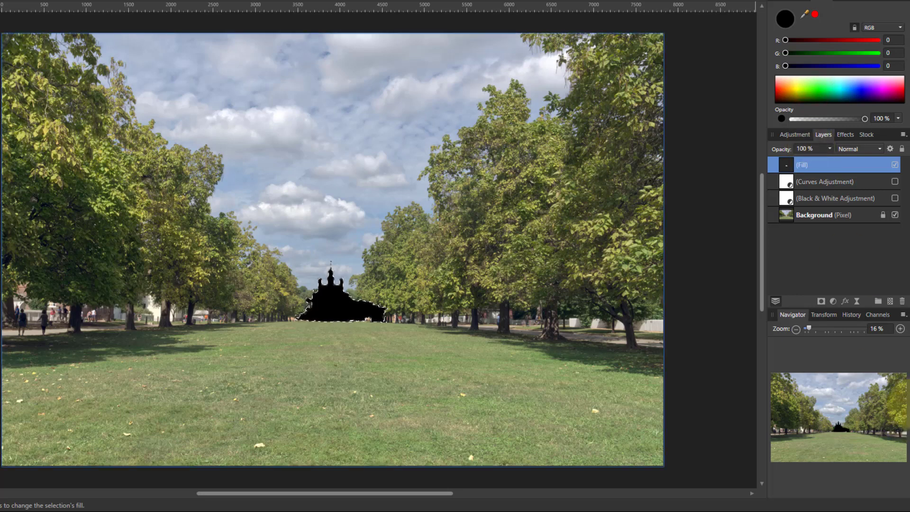
left_click(894, 181)
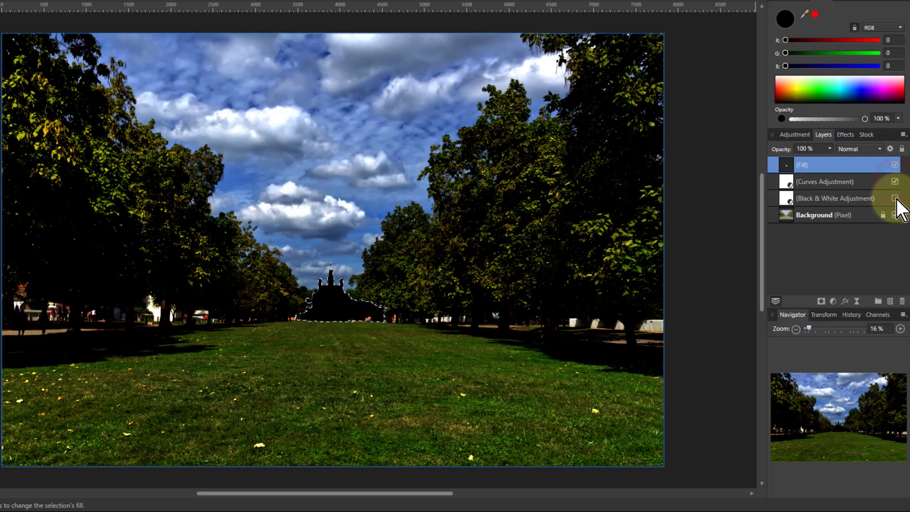
left_click(894, 198)
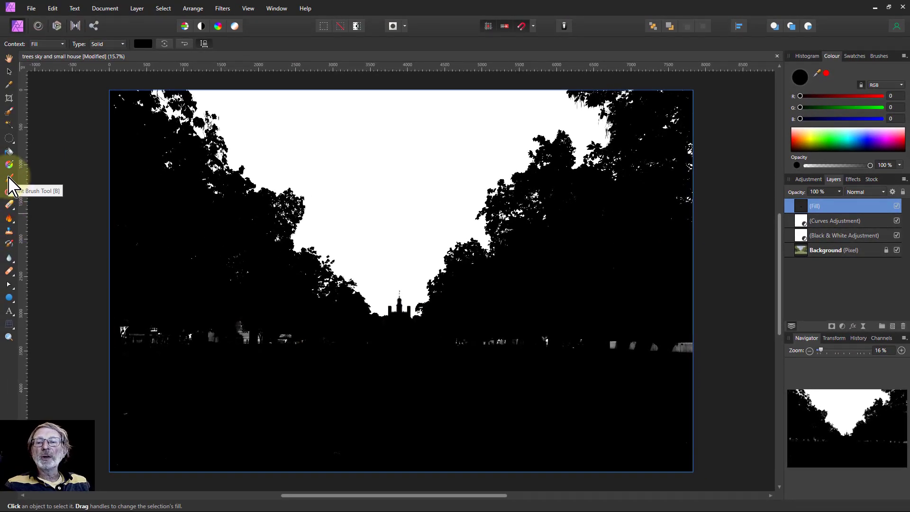
Step: Brush white over the light specks along the right and left horizon with the Paint Brush
left_click(9, 178)
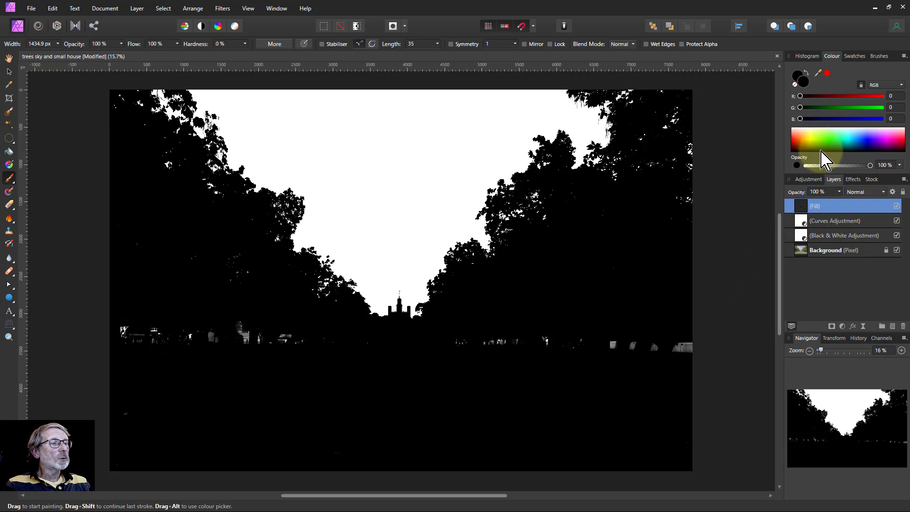
left_click_drag(823, 151, 822, 129)
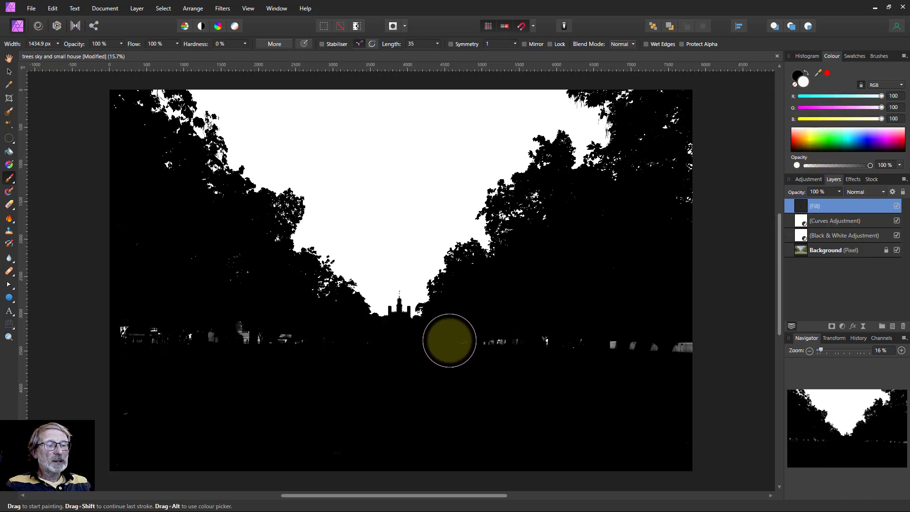
mouse_move(448, 339)
left_mouse_down()
mouse_move(723, 344)
mouse_move(676, 343)
left_mouse_up()
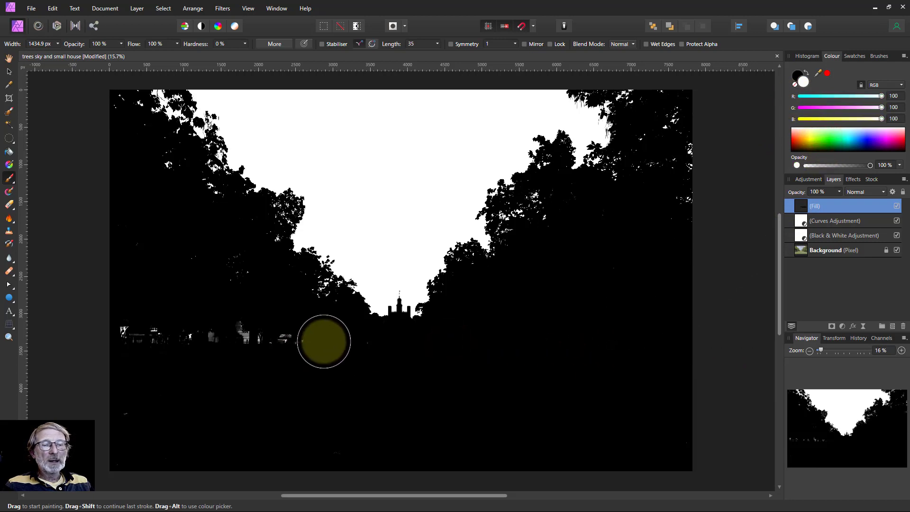
left_click_drag(325, 340, 81, 335)
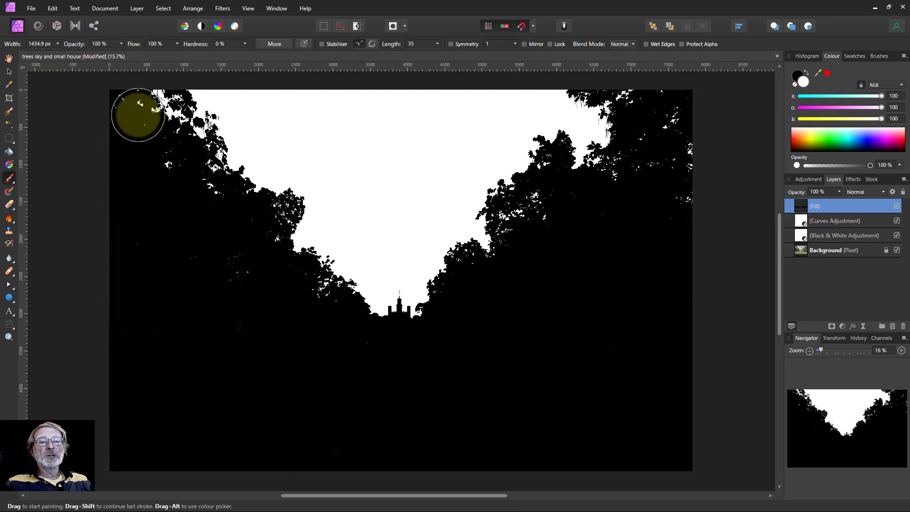
Step: Switch to the Hand tool and merge everything visible into a new pixel layer
left_click(9, 58)
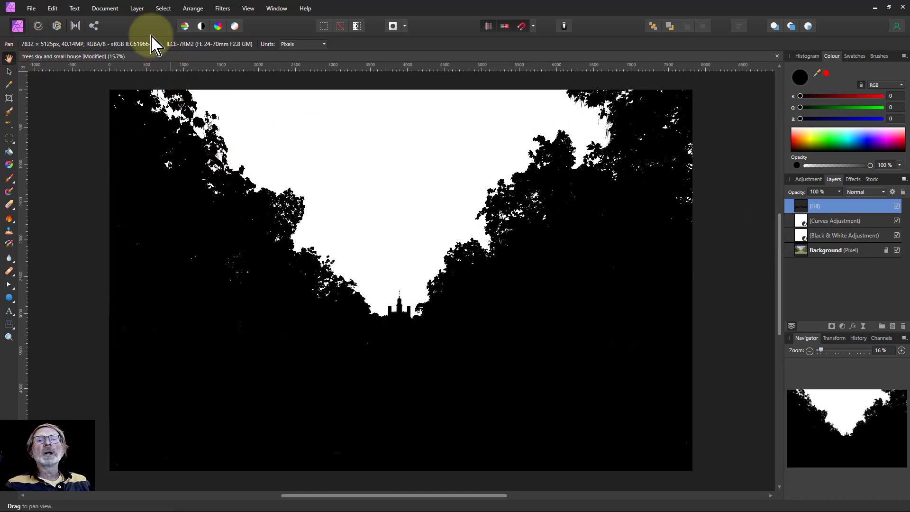
left_click(137, 8)
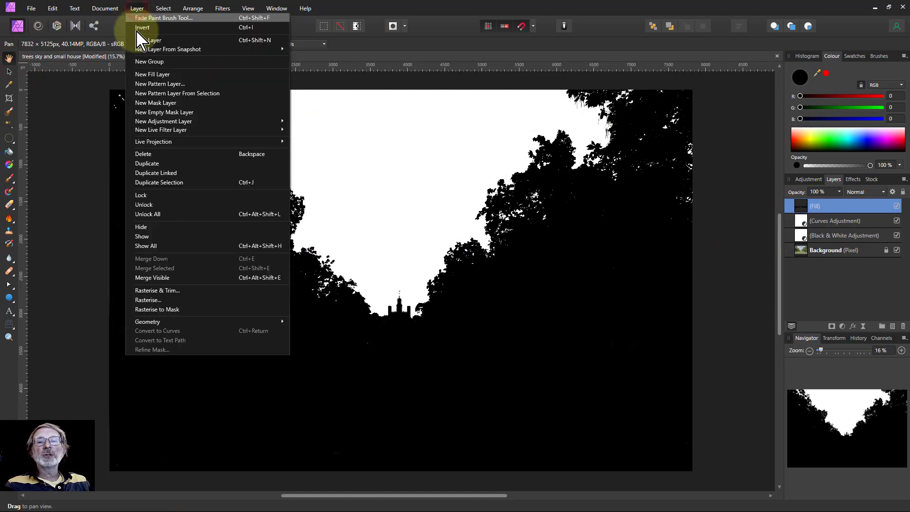
left_click(176, 278)
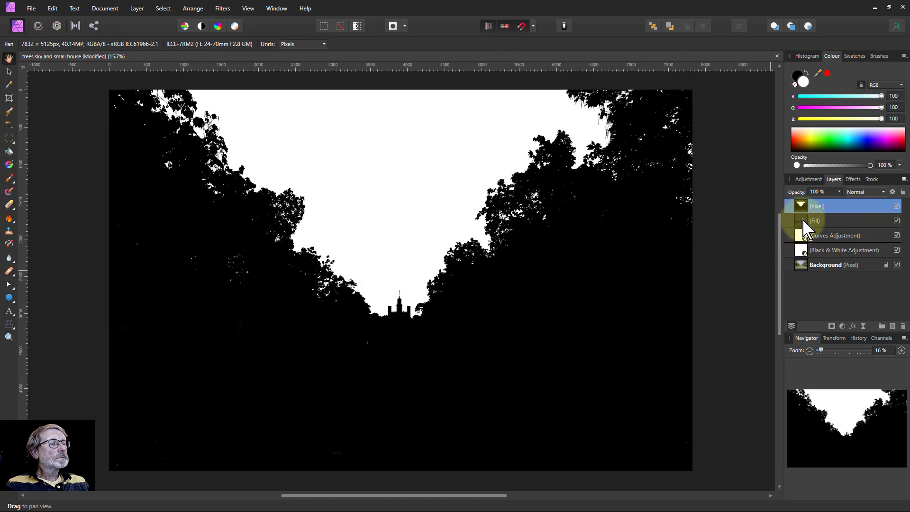
Step: Group and hide the Fill, Curves and Black & White layers, then select the merged pixel layer
left_click(806, 222)
left_click(806, 249, "shift")
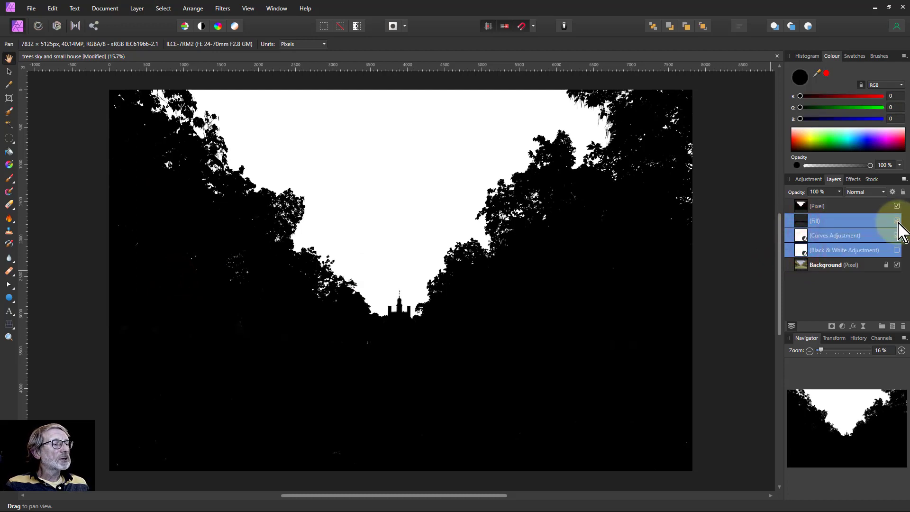
left_click(896, 220)
key("ctrl+g")
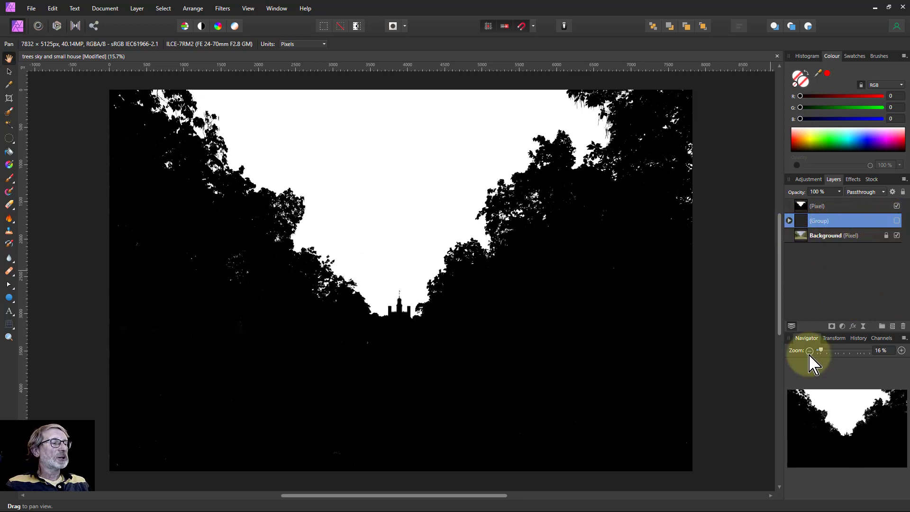
left_click(806, 206)
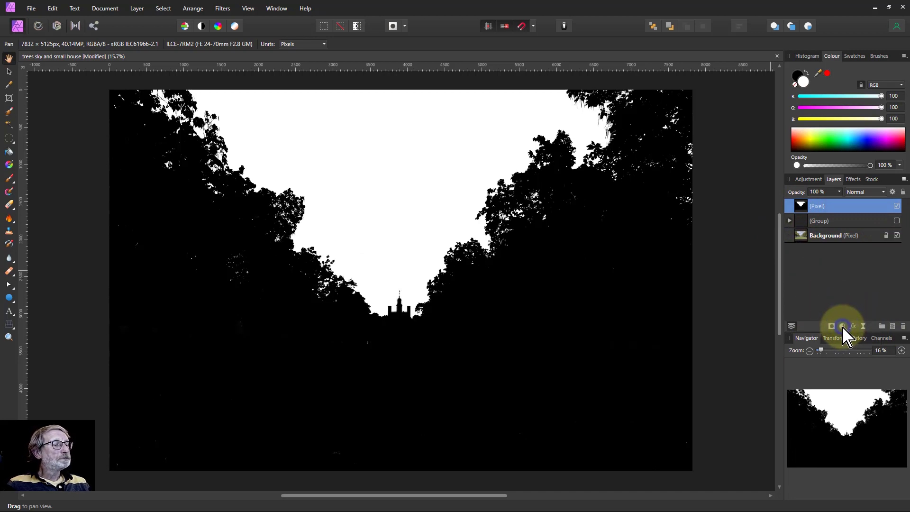
Step: Rasterise the merged pixel layer to a mask and place it below the Background layer
right_click(803, 214)
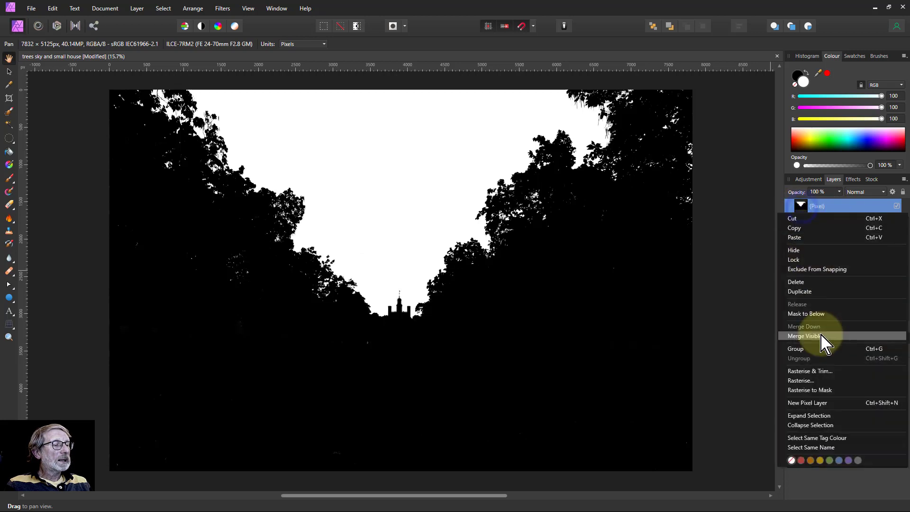
left_click(806, 389)
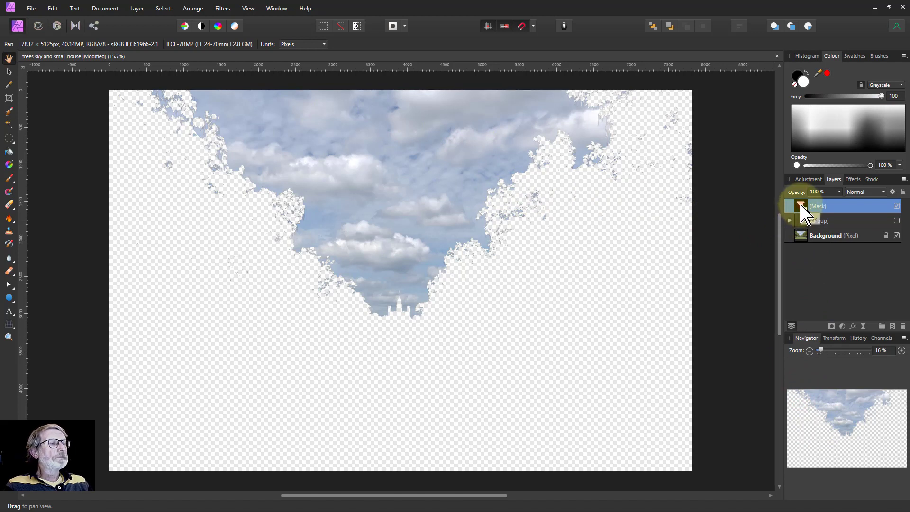
left_click_drag(798, 258, 798, 259)
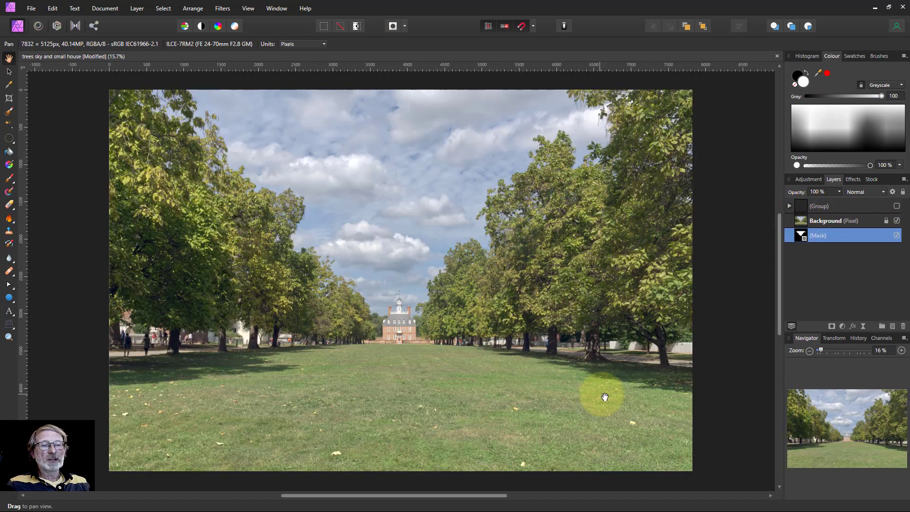
Step: Add a Curves adjustment above the group and pull the curve down to darken the photo
left_click(801, 207)
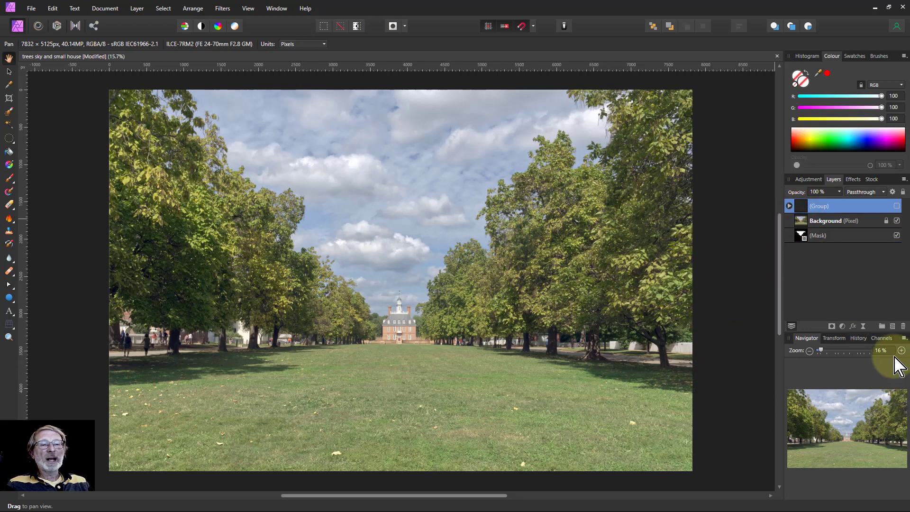
left_click(842, 326)
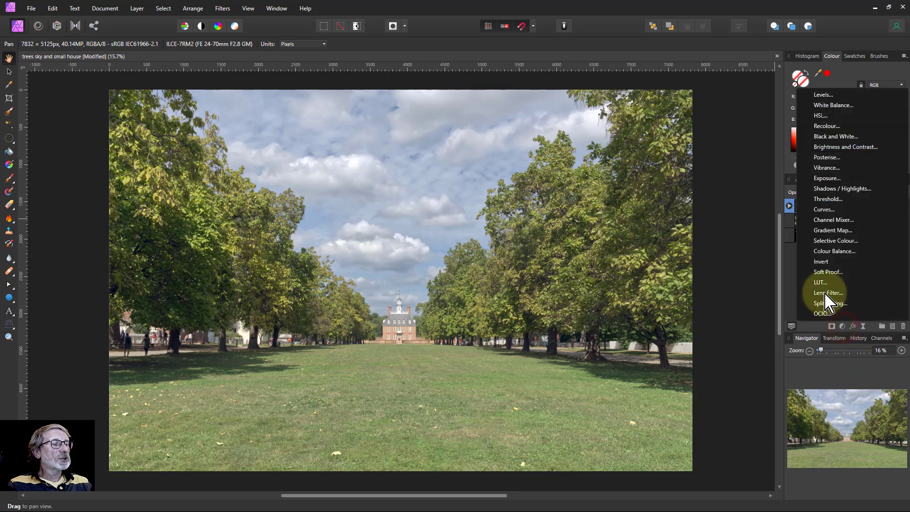
left_click(823, 210)
left_click_drag(670, 339, 685, 358)
left_click_drag(688, 362, 690, 363)
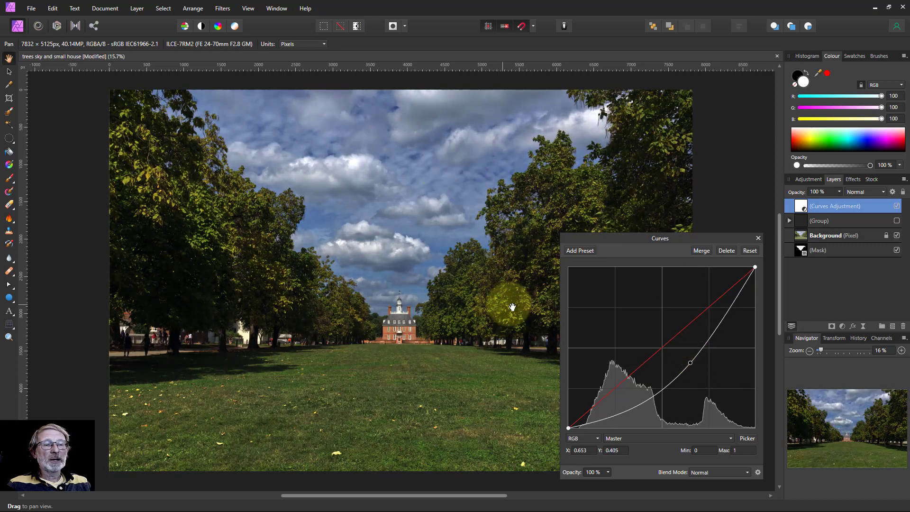
Step: Attach the sky mask to the Curves adjustment, ease the curve back slightly, and close it
left_click_drag(800, 250, 806, 204)
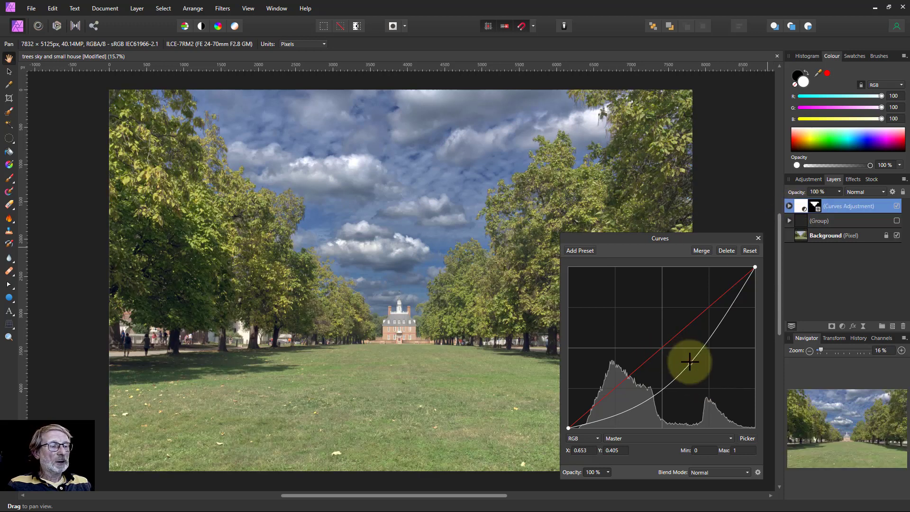
mouse_move(689, 361)
left_mouse_down()
mouse_move(670, 348)
mouse_move(684, 354)
left_mouse_up()
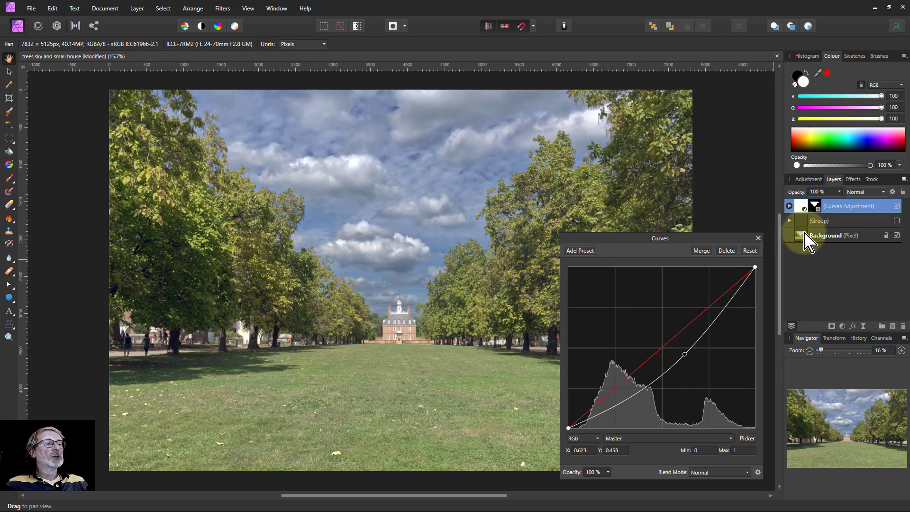
left_click(789, 220)
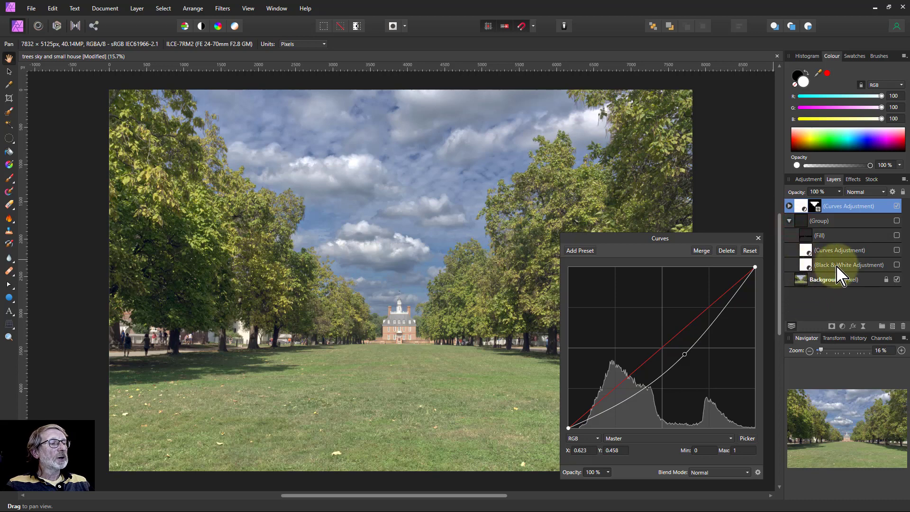
left_click(758, 238)
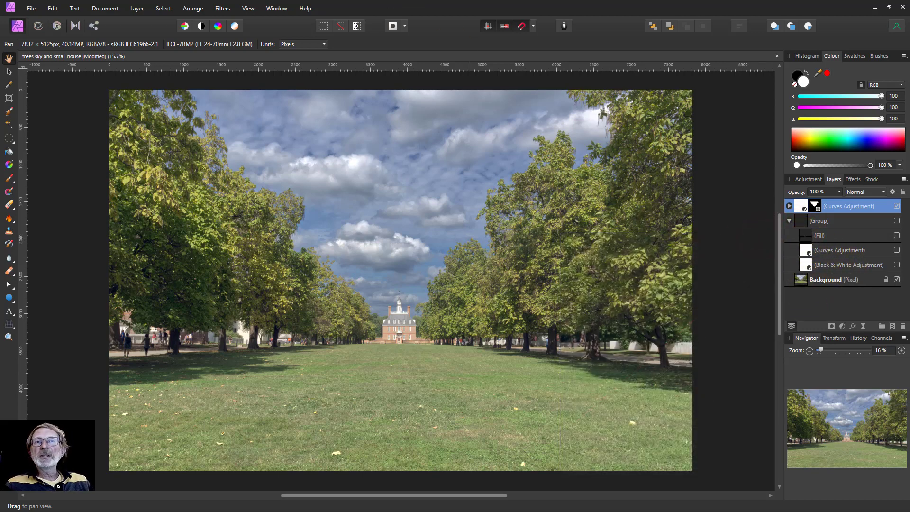